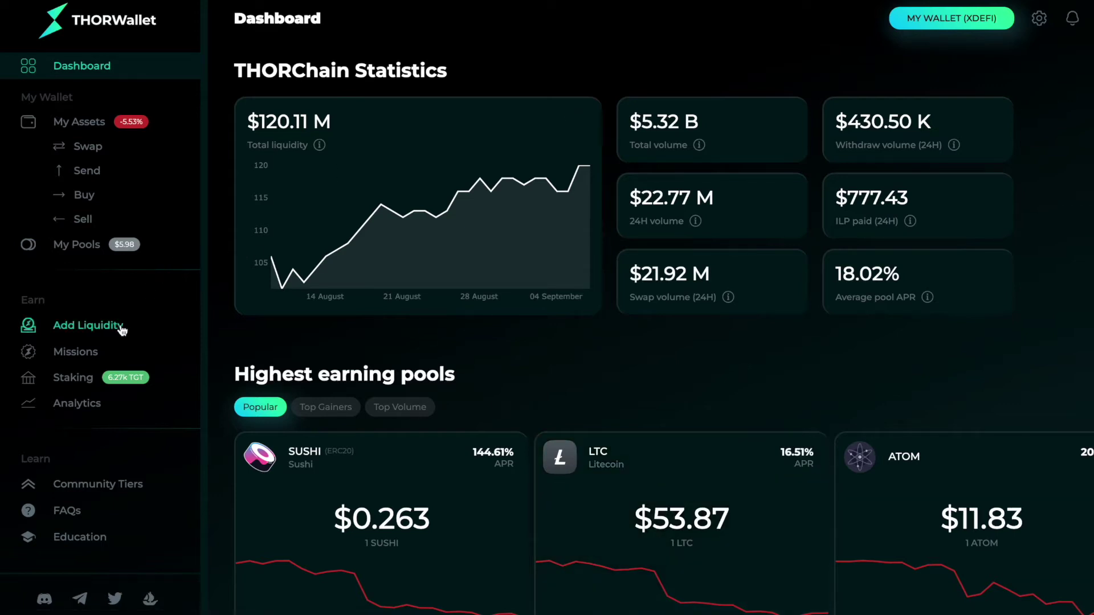
Open the list of liquidity pools, browse the available pools and review the sorting options
left_click(92, 336)
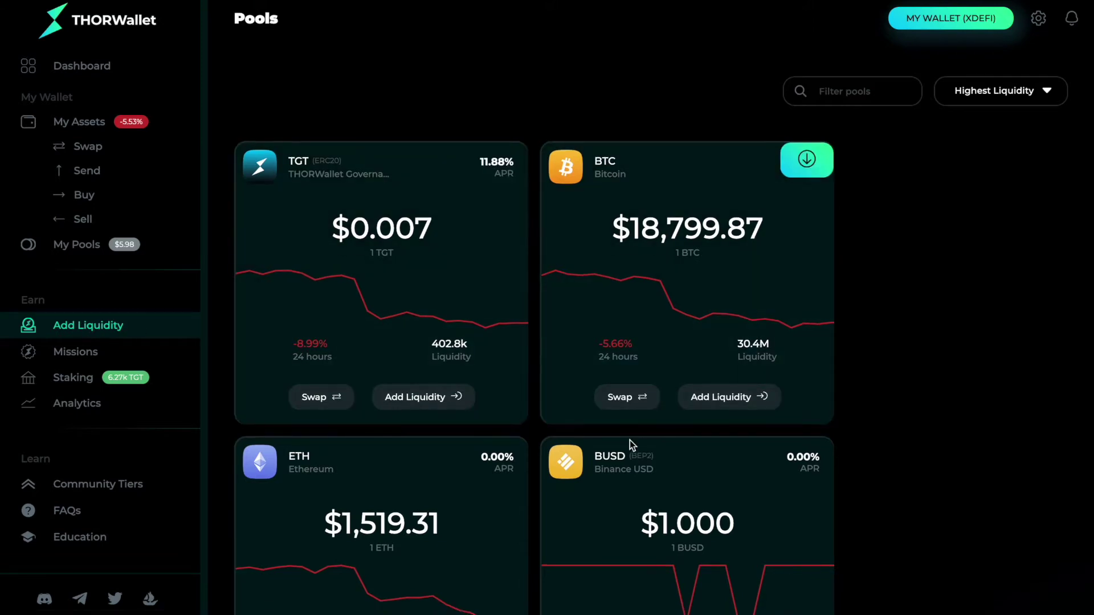
scroll(630, 440, "down", 1)
scroll(629, 447, "down", 20)
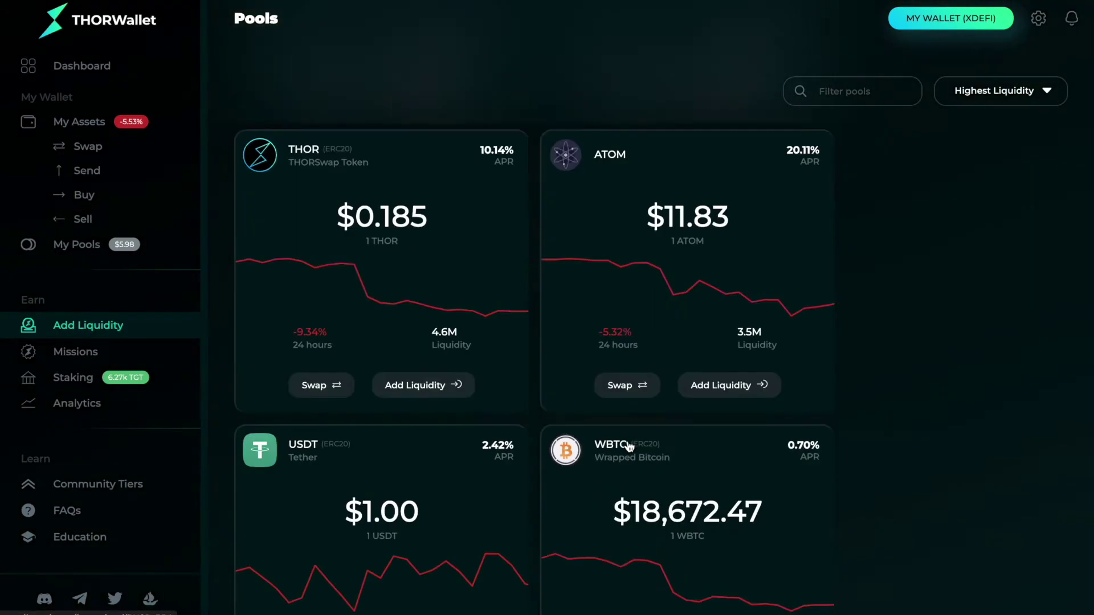
scroll(628, 447, "down", 20)
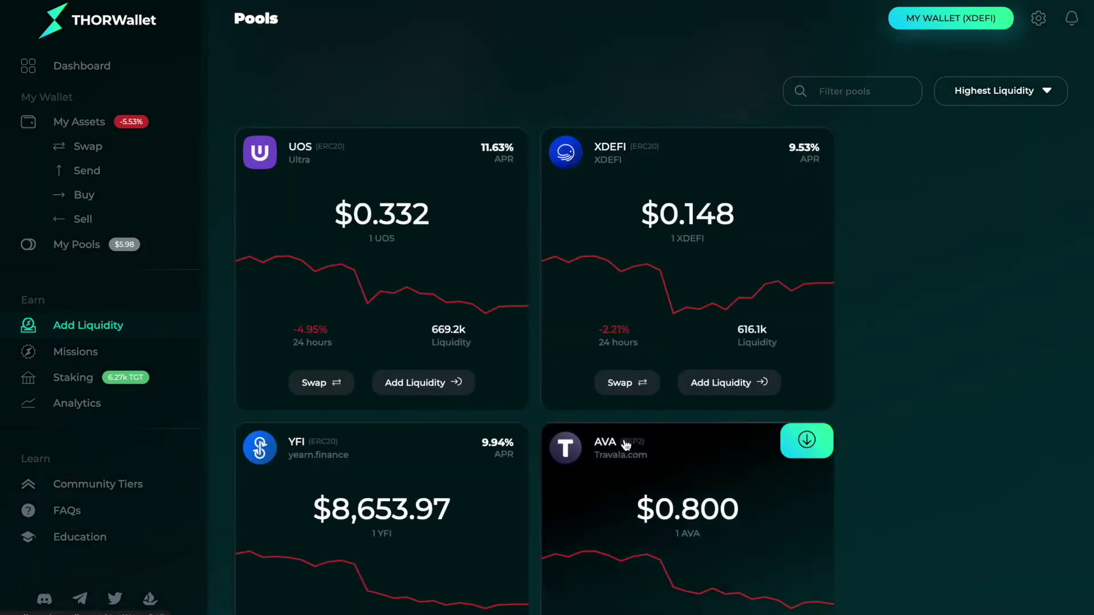
scroll(628, 447, "up", 20)
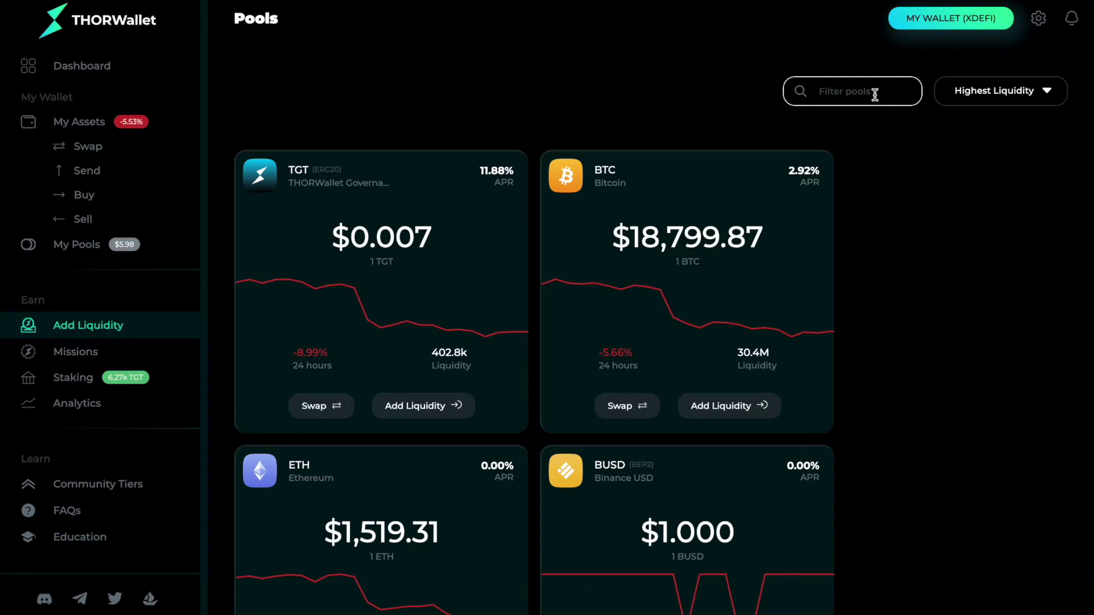
left_click(1003, 97)
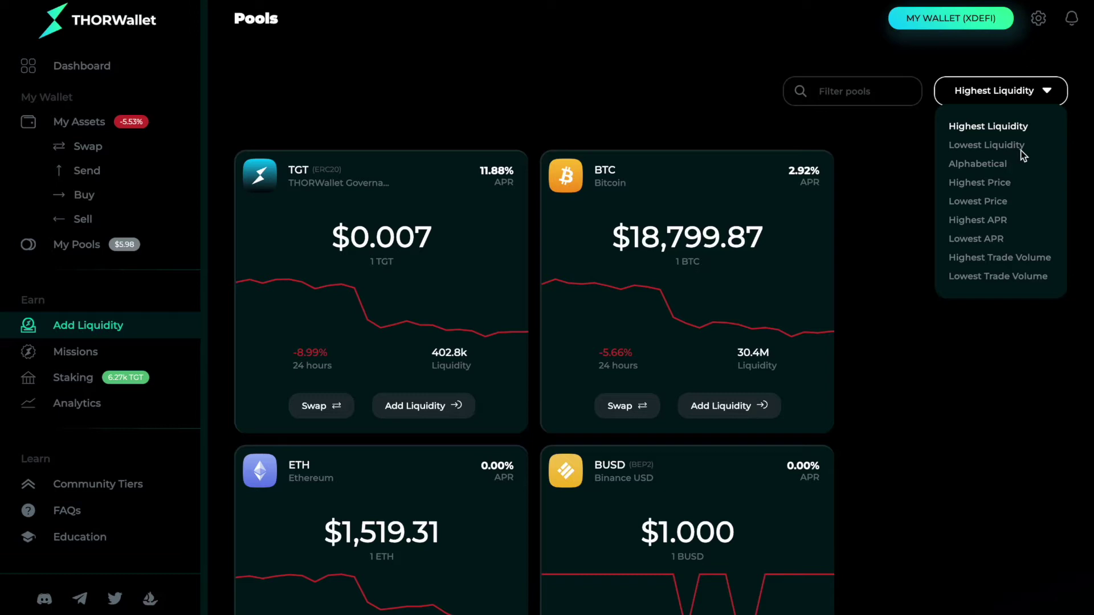
left_click(962, 374)
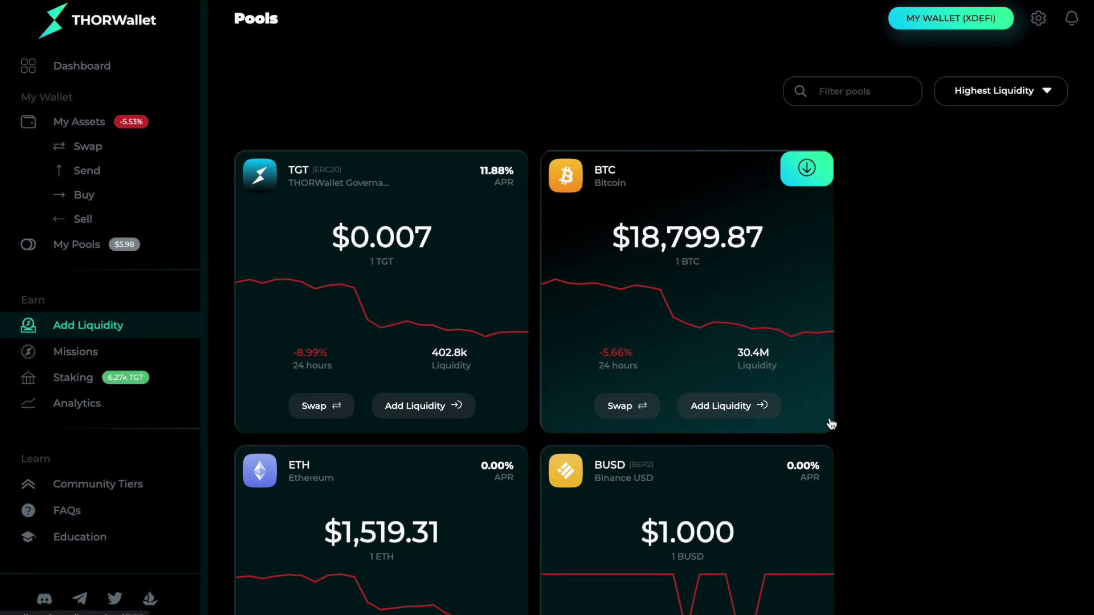
Open the BTC pool's liquidity page, examine its price charts and compare the symmetrical, BTC-only and RUNE-only deposit options
left_click(729, 405)
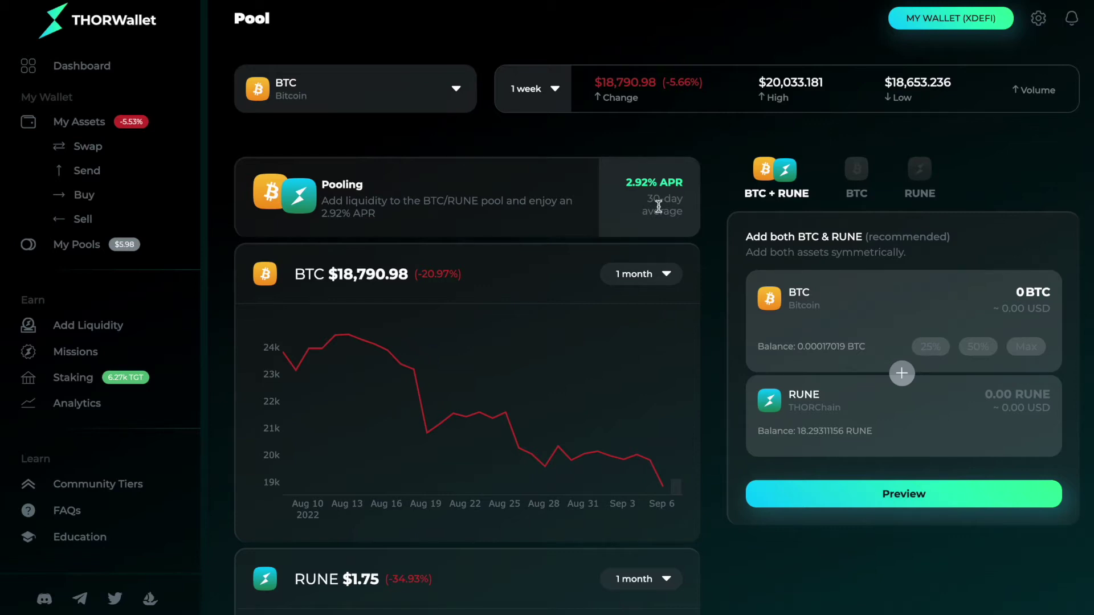
scroll(659, 208, "down", 5)
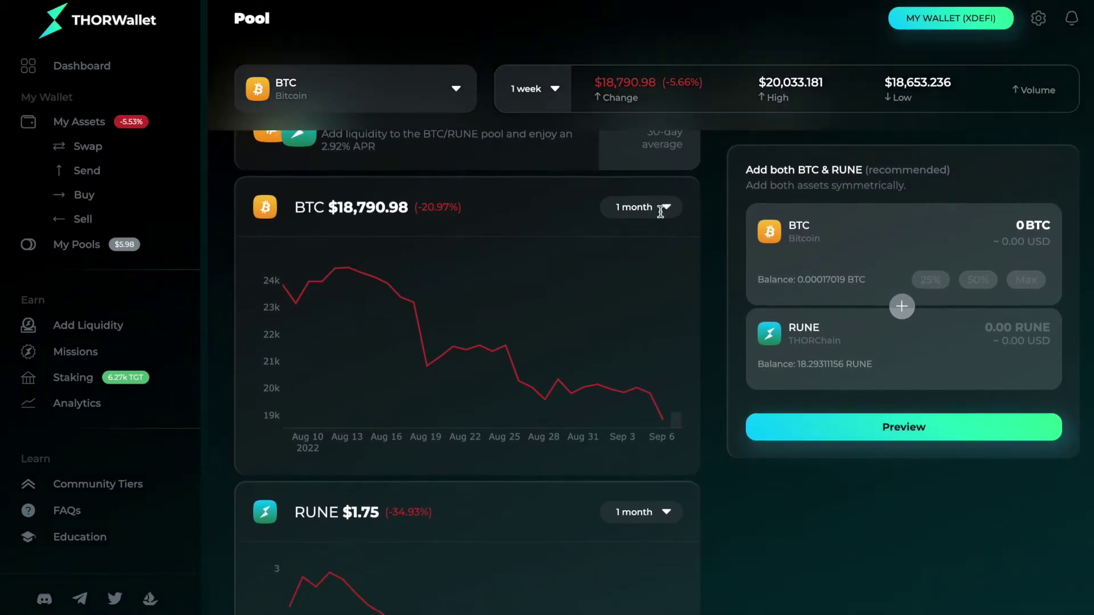
scroll(661, 212, "up", 3)
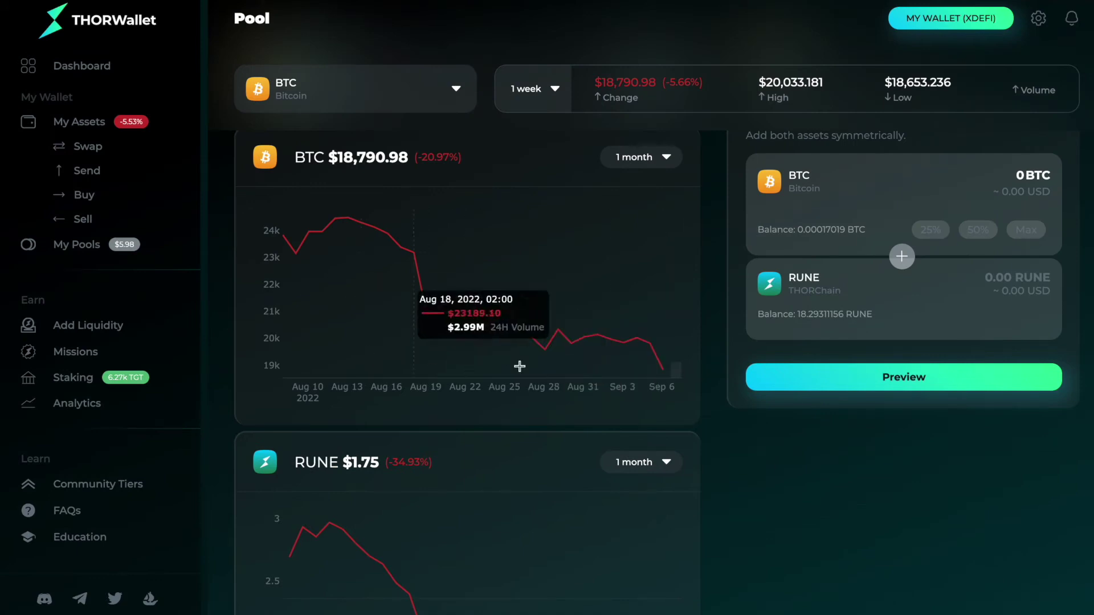
scroll(831, 585, "down", 1)
scroll(830, 585, "down", 1)
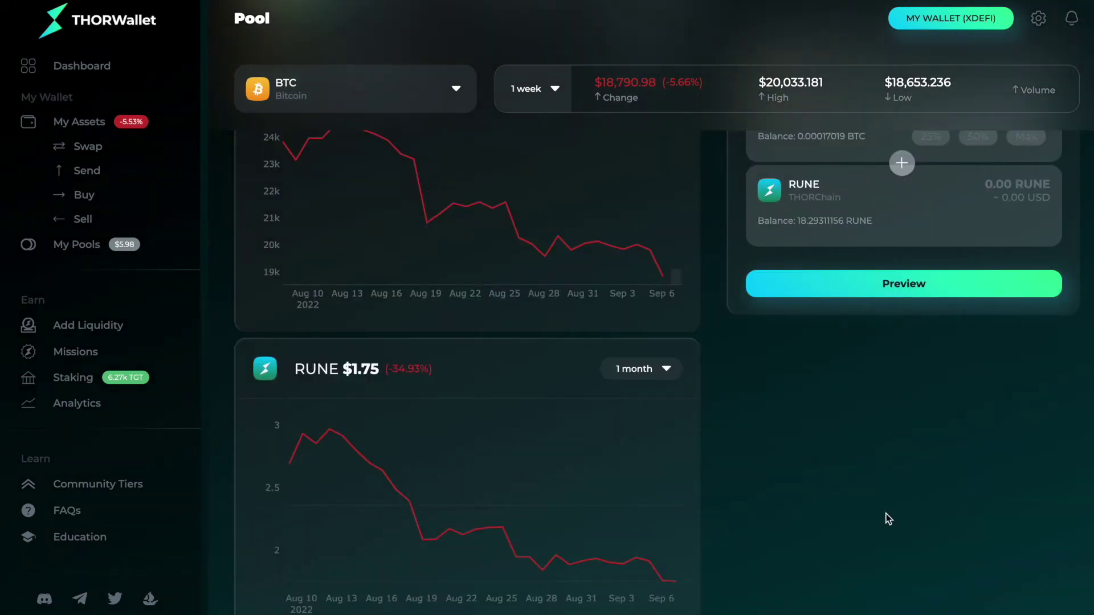
scroll(887, 514, "up", 4)
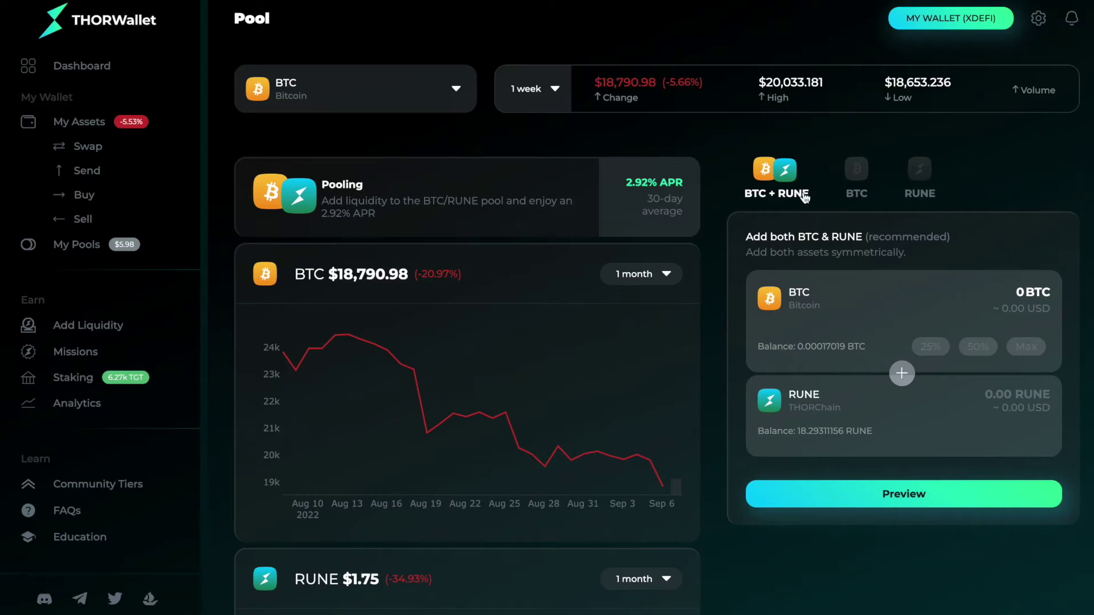
left_click(847, 186)
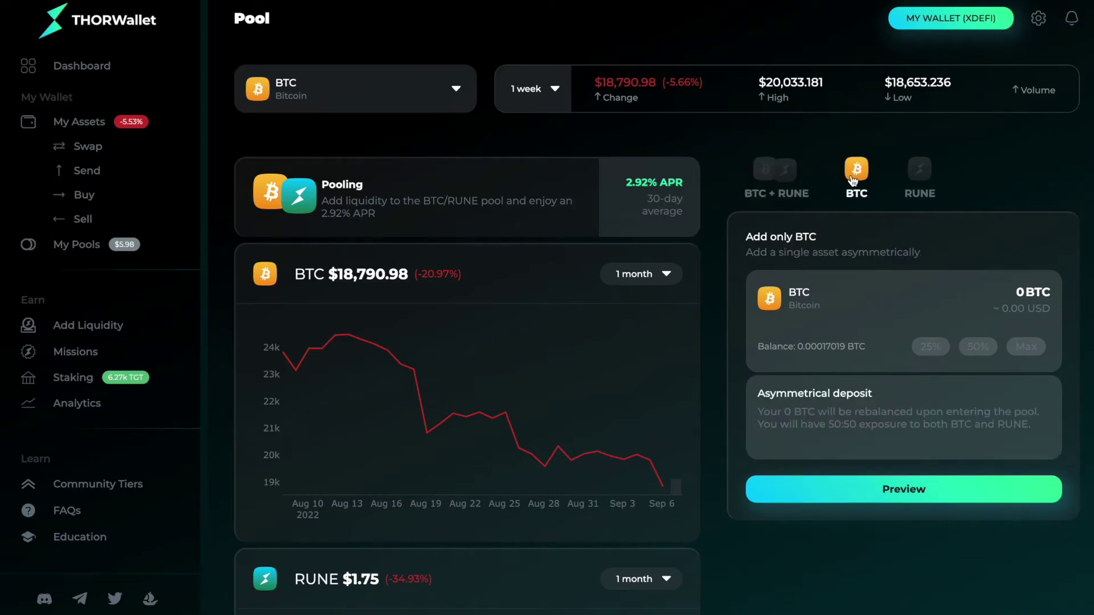
left_click(925, 173)
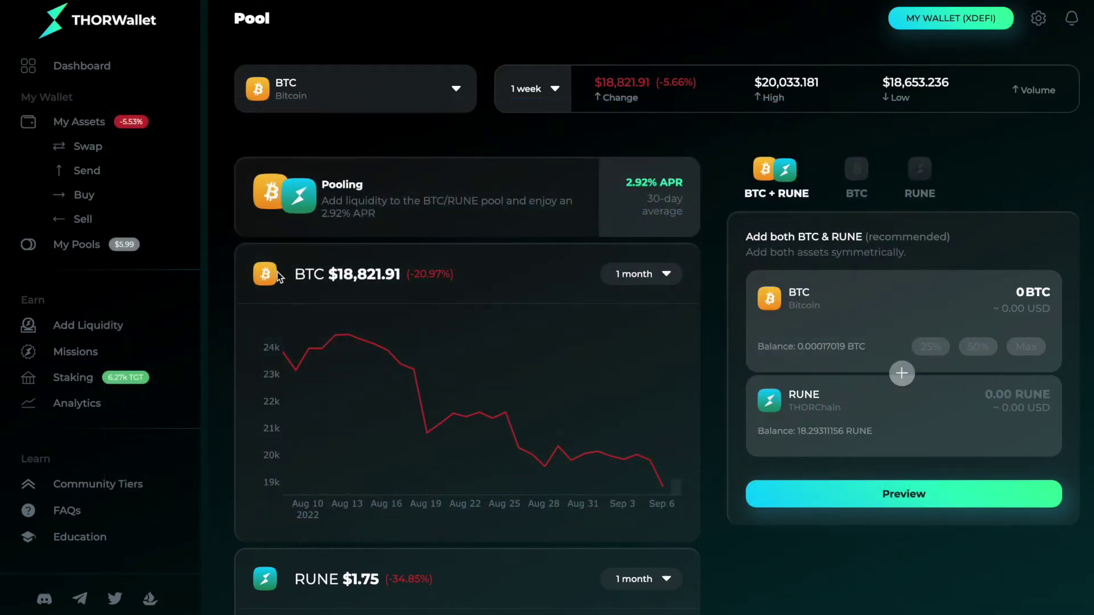
Return to the list of liquidity pools and open the BNB (Binance Coin) pool
left_click(97, 322)
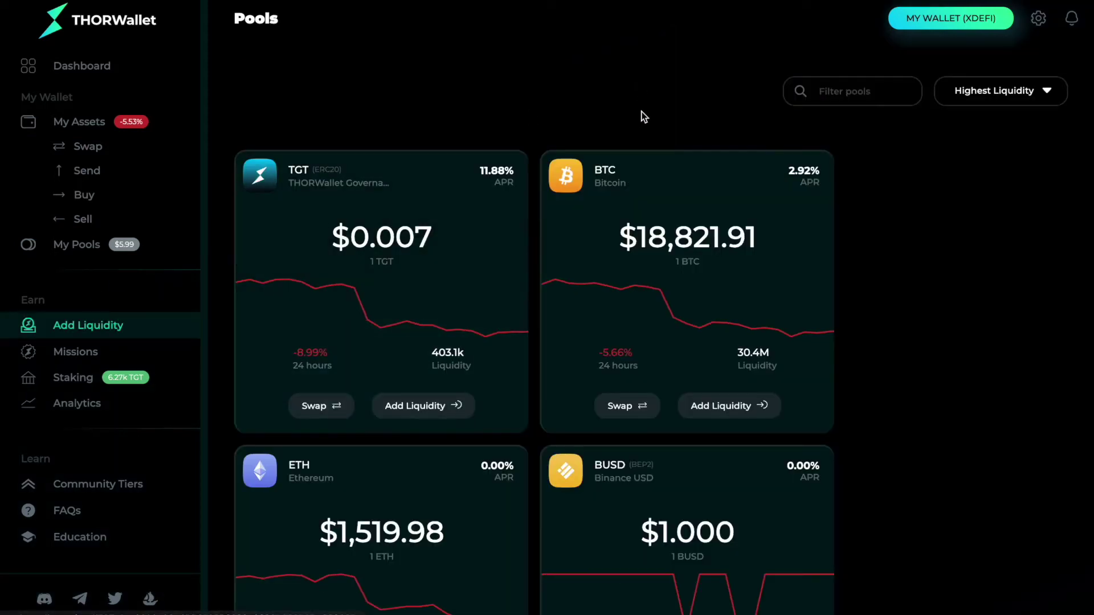
scroll(597, 308, "down", 7)
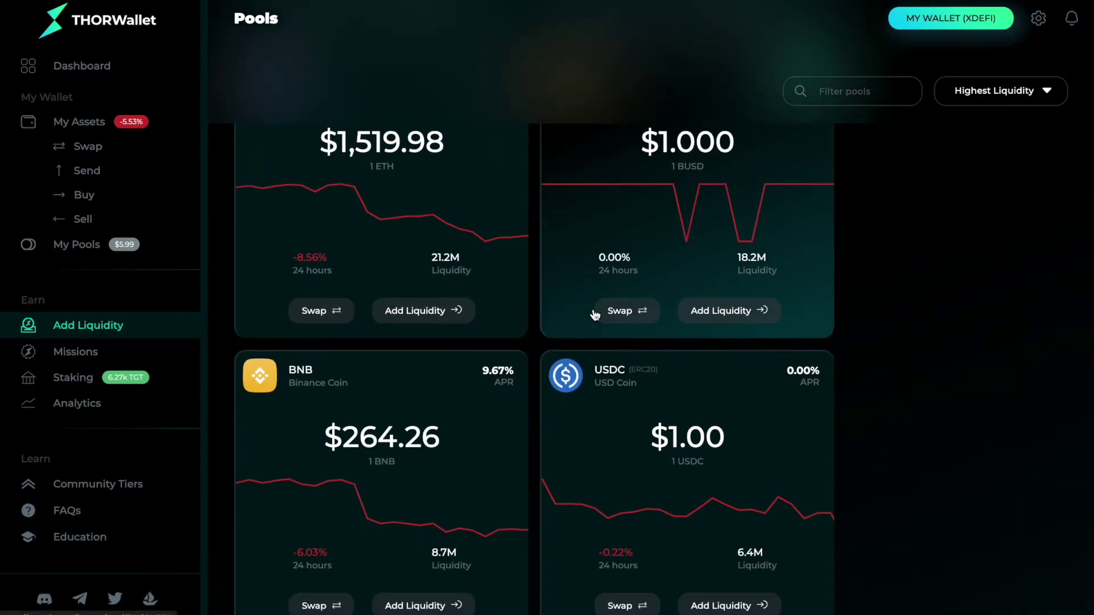
scroll(570, 340, "down", 1)
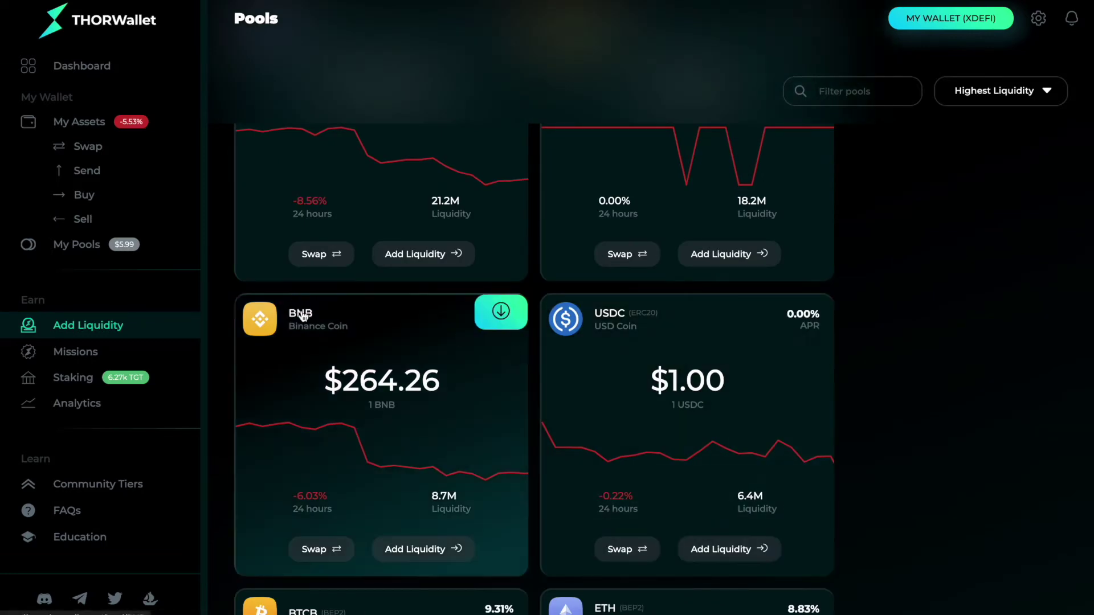
left_click(391, 334)
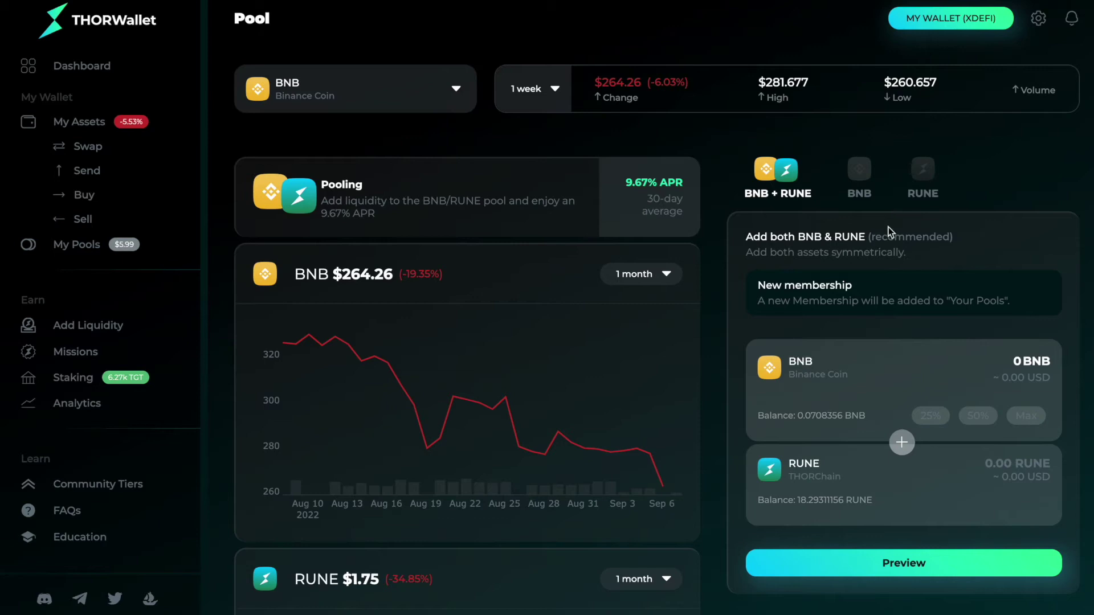
Enter 0.045 BNB for a symmetrical BNB + RUNE deposit and preview the transaction
scroll(891, 232, "down", 1)
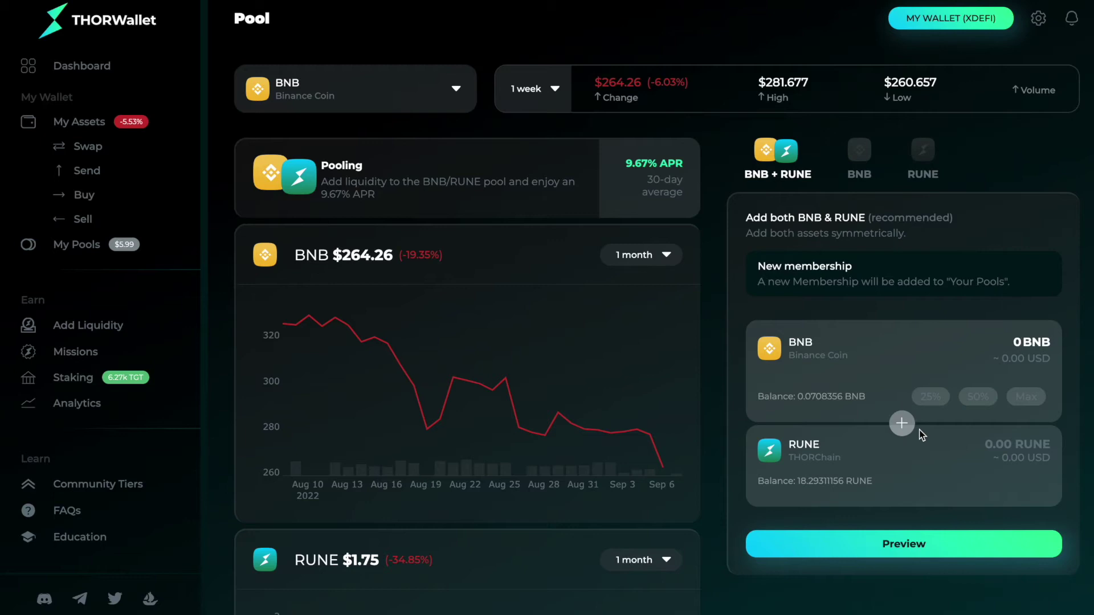
type(".045")
left_click(907, 552)
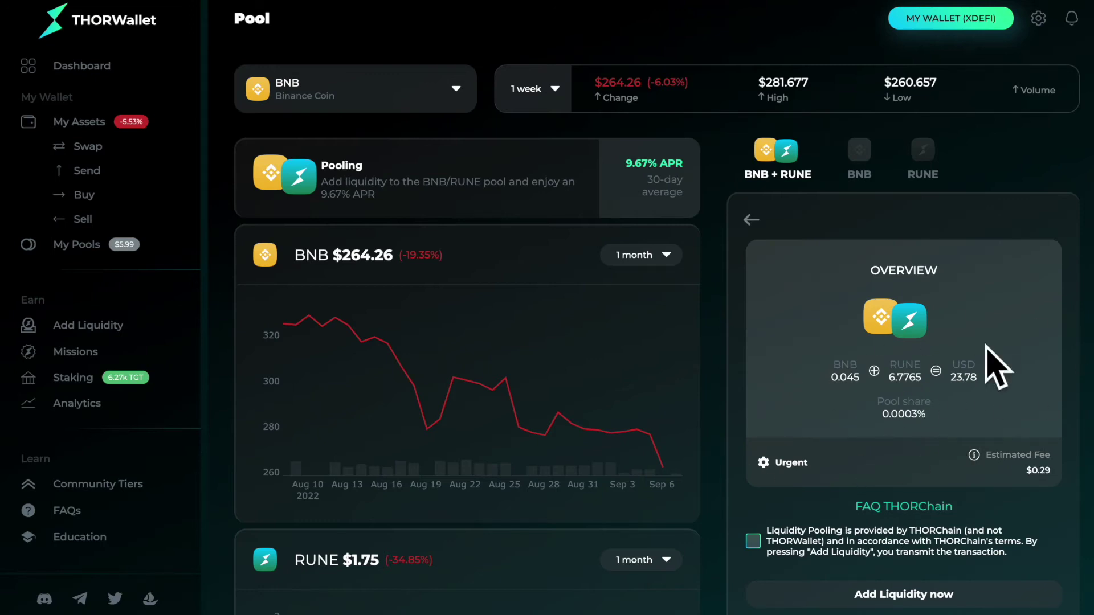
Review the liquidity fee details of the previewed BNB + RUNE deposit and return to the overview
scroll(939, 417, "down", 1)
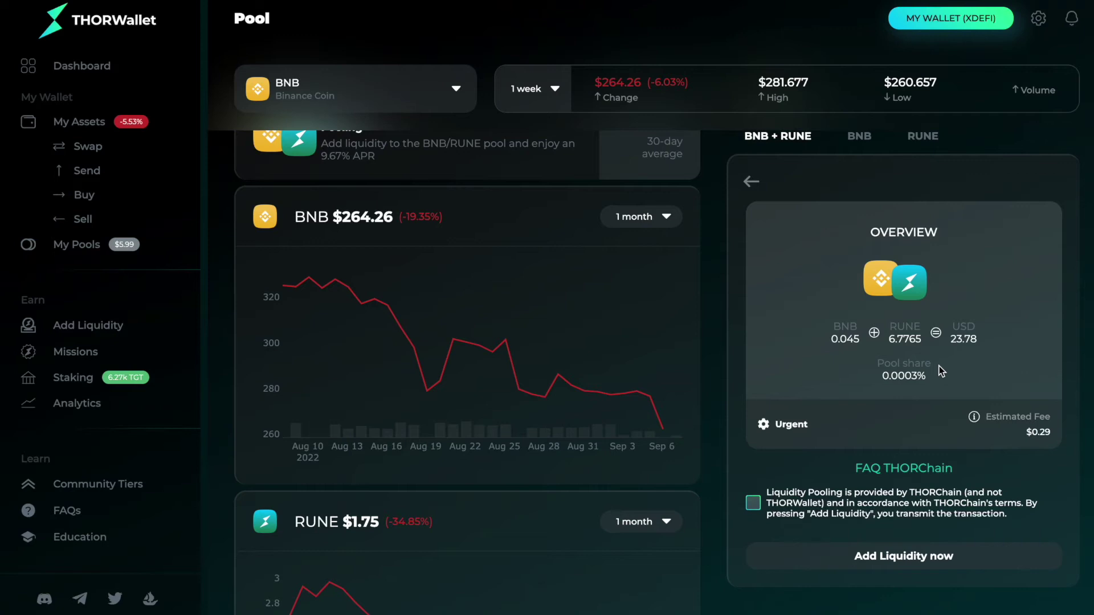
left_click(976, 408)
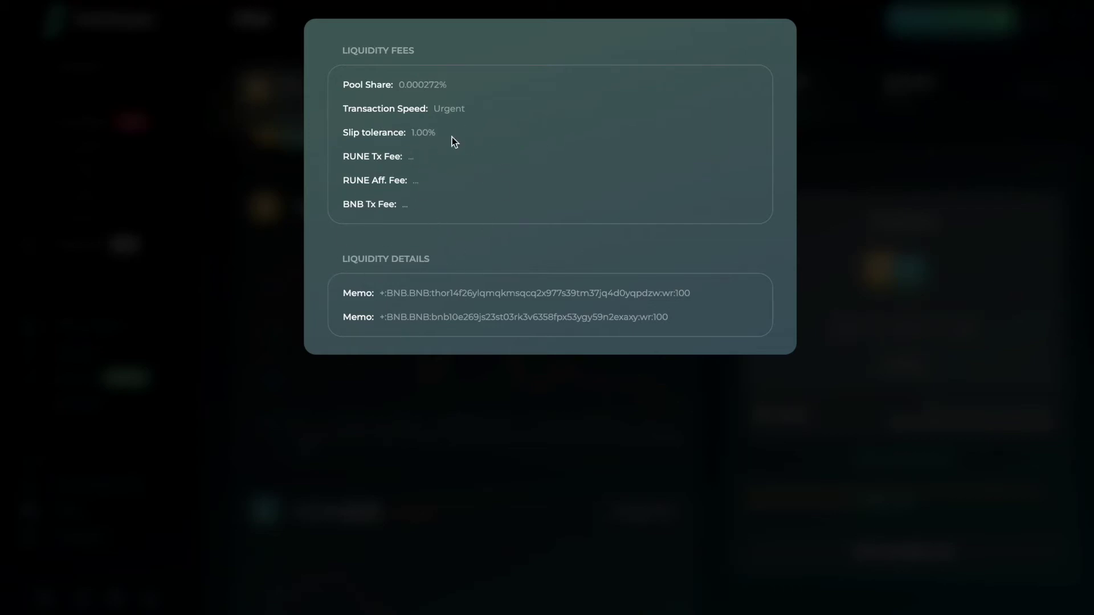
left_click(852, 385)
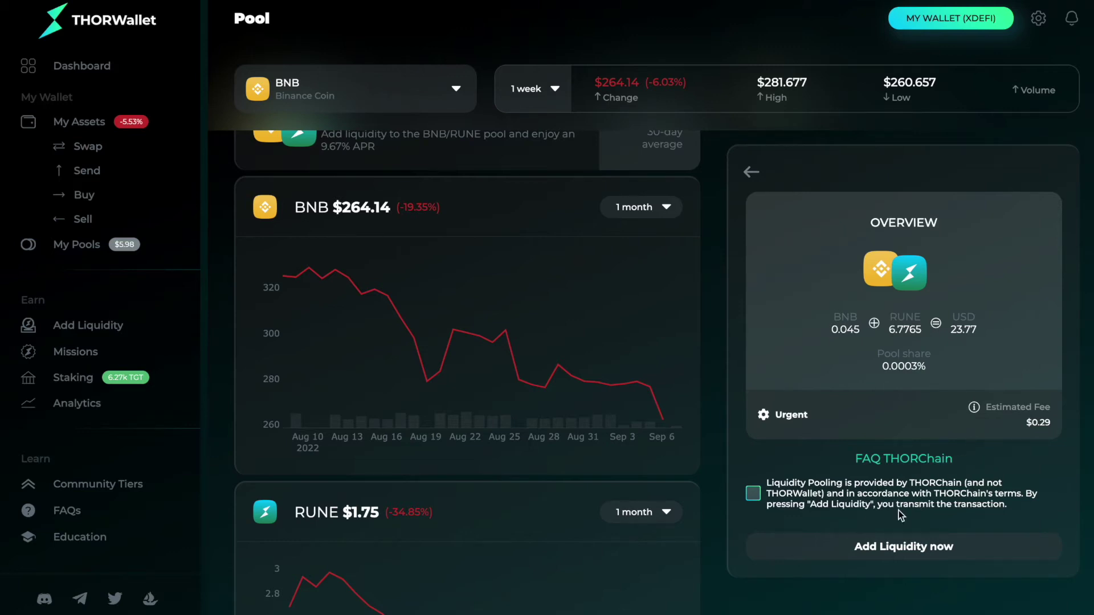
Accept the liquidity pooling terms, submit the deposit and confirm both the BNB and RUNE transactions in the wallet
left_click(753, 494)
left_click(921, 550)
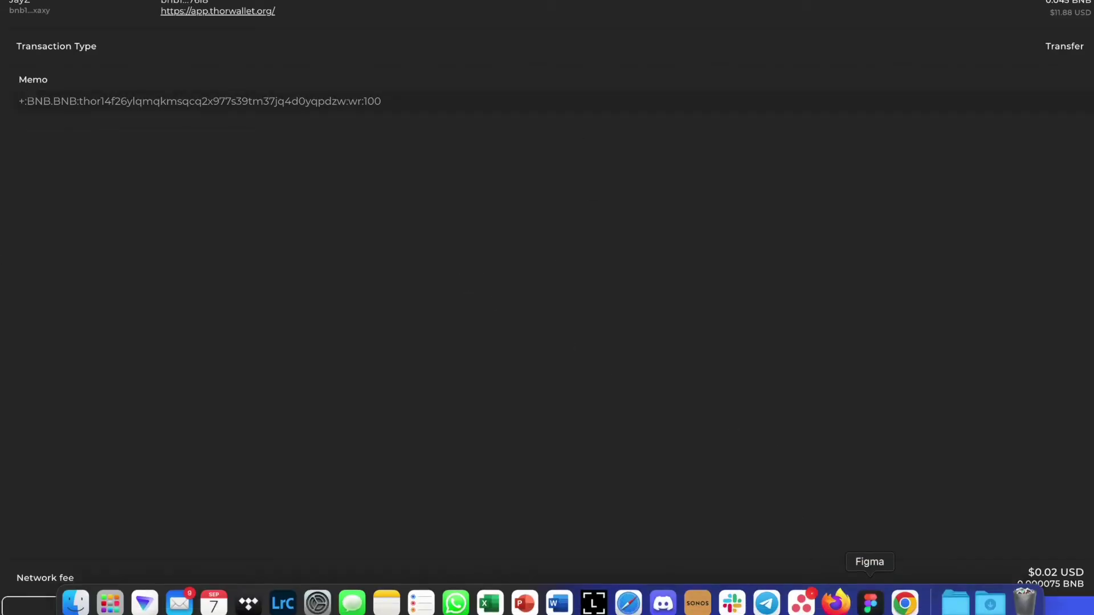
left_click(828, 608)
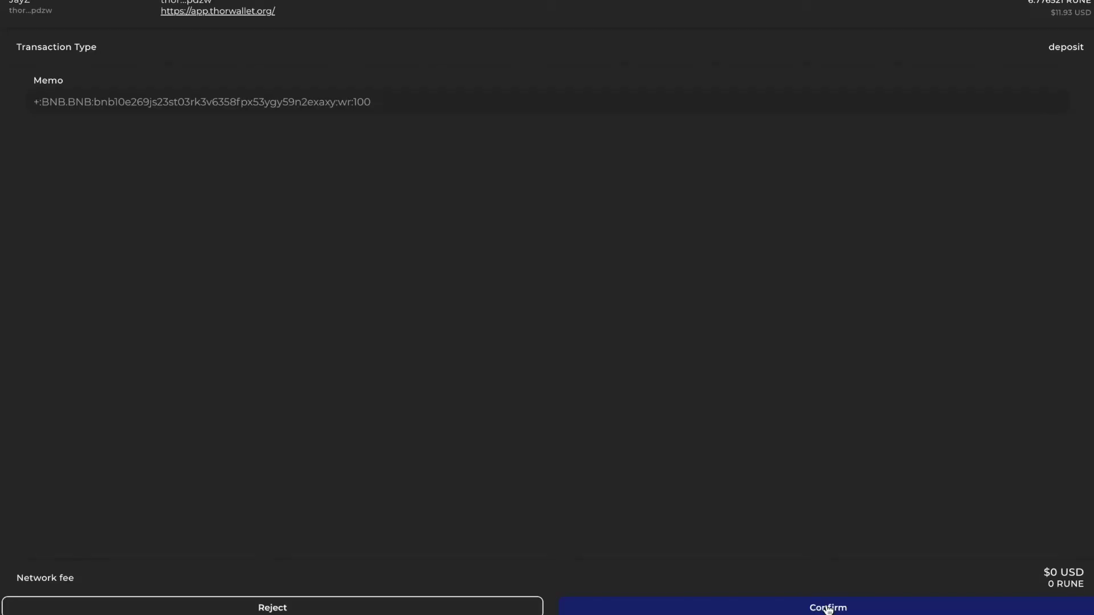
left_click(828, 608)
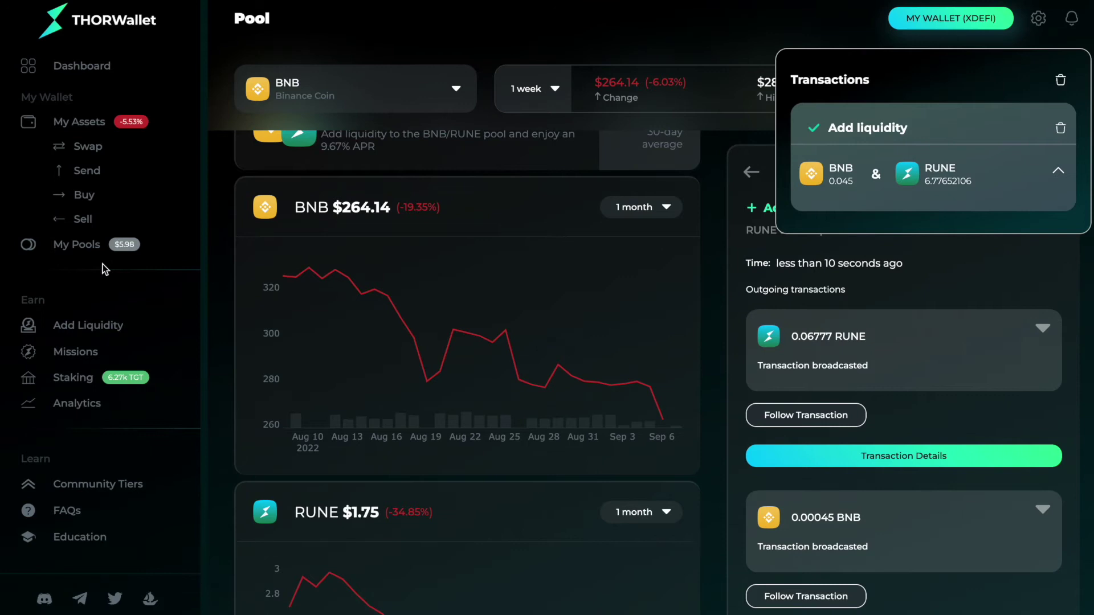
Check the BNB position among the wallet's own pools, including its deposit and withdrawal options
left_click(88, 246)
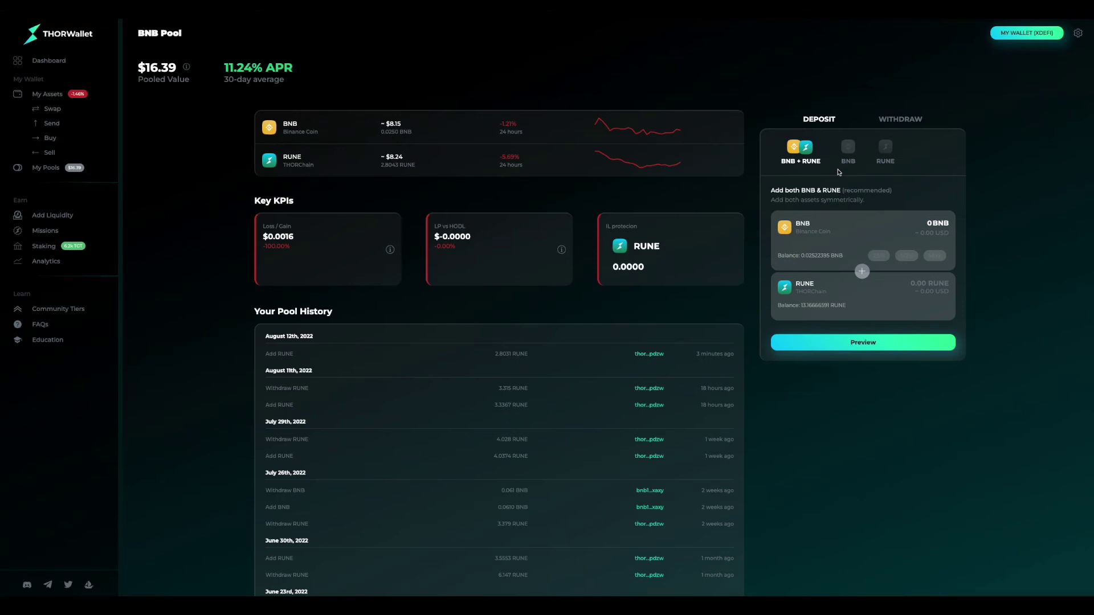
left_click(907, 120)
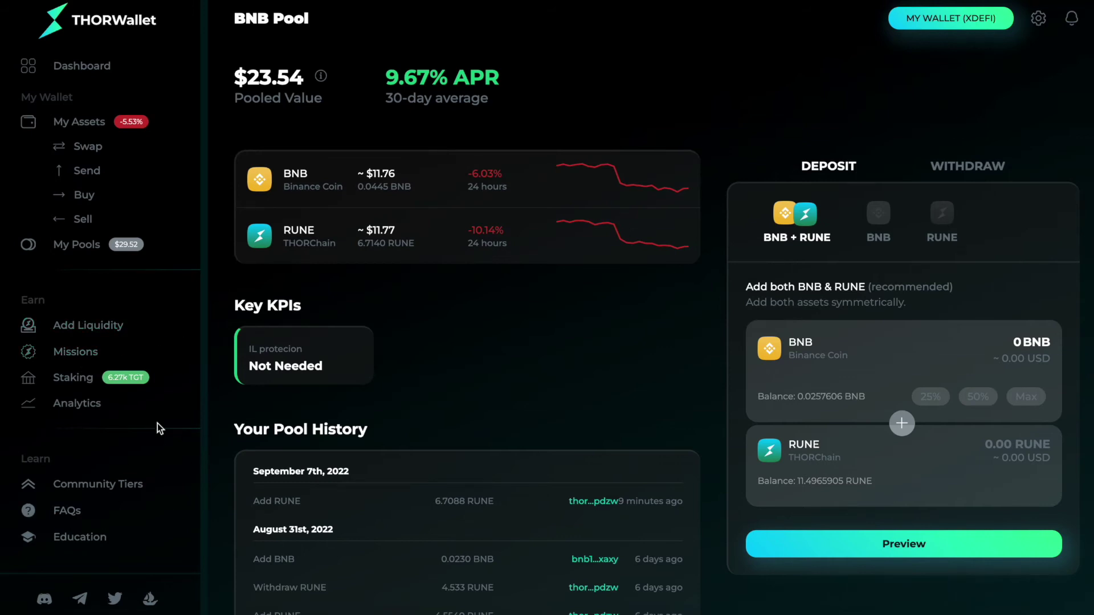
Open the TGT staking page and examine the community tiers and the THORWallet Army NFTs
left_click(43, 387)
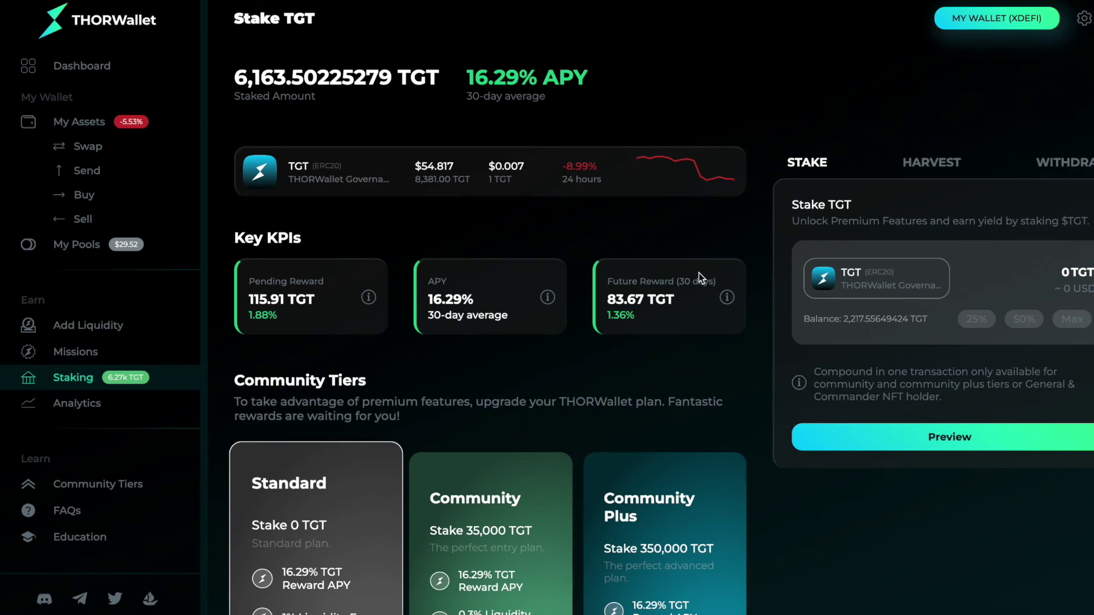
scroll(698, 273, "down", 5)
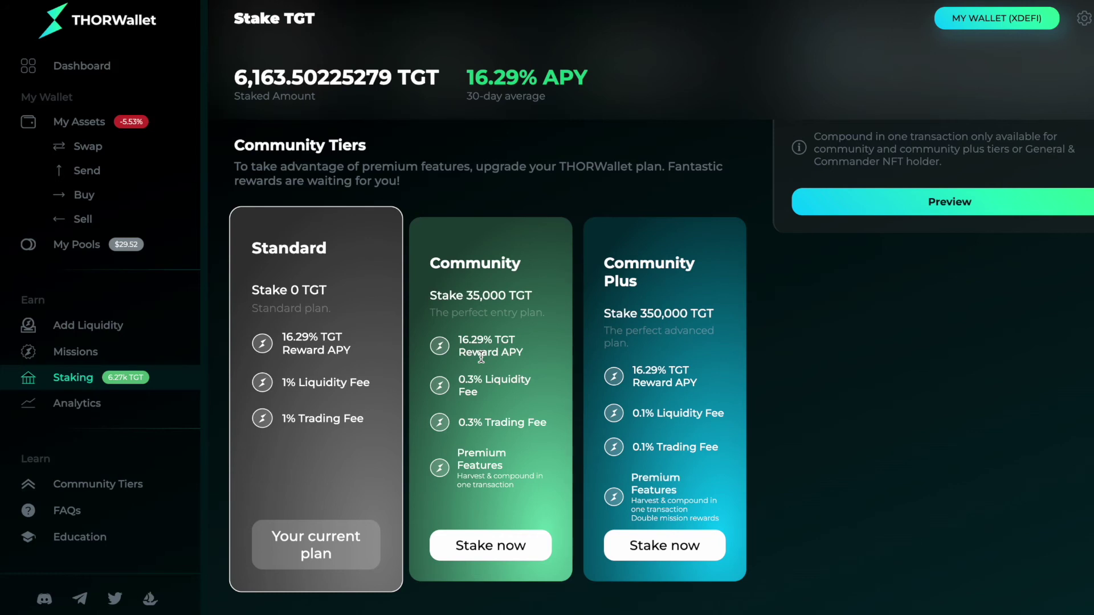
scroll(482, 358, "down", 8)
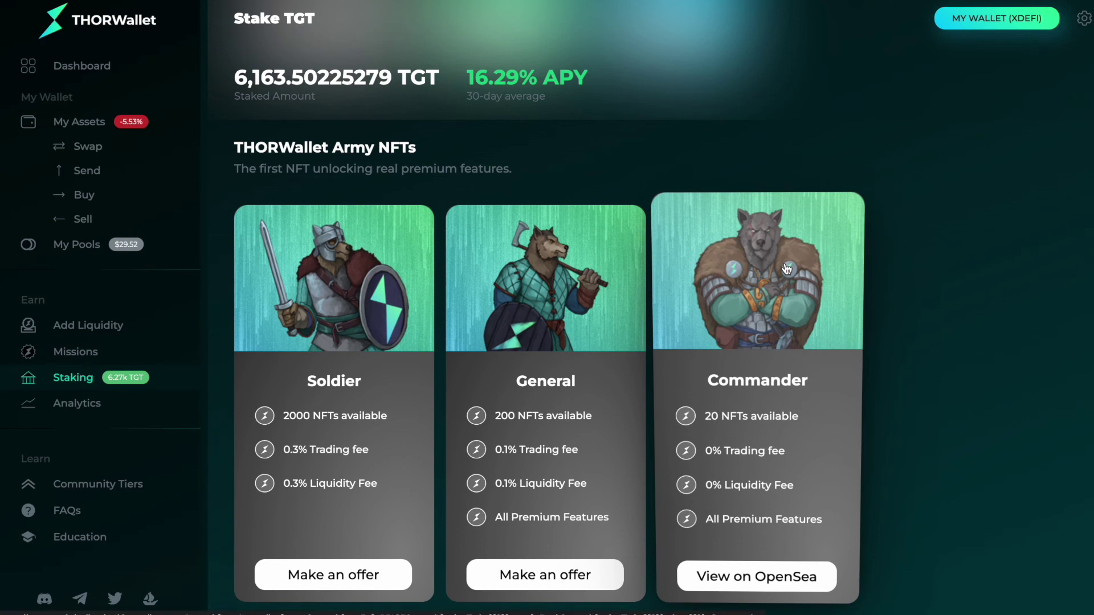
scroll(787, 269, "up", 10)
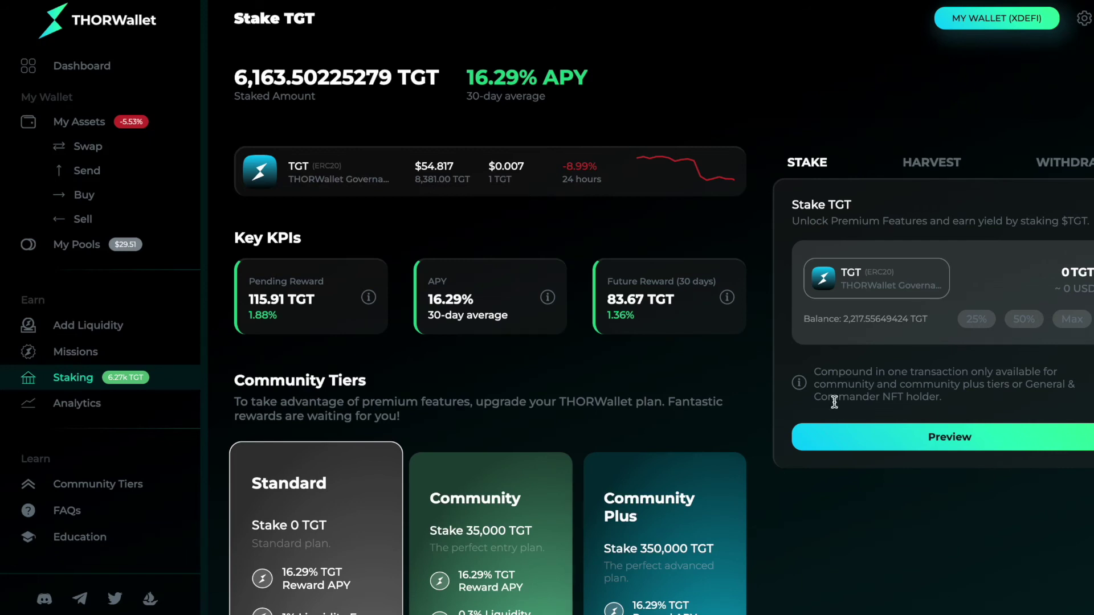
View the harvest and withdrawal forms for the staked TGT, then return to the staking form
left_click(932, 164)
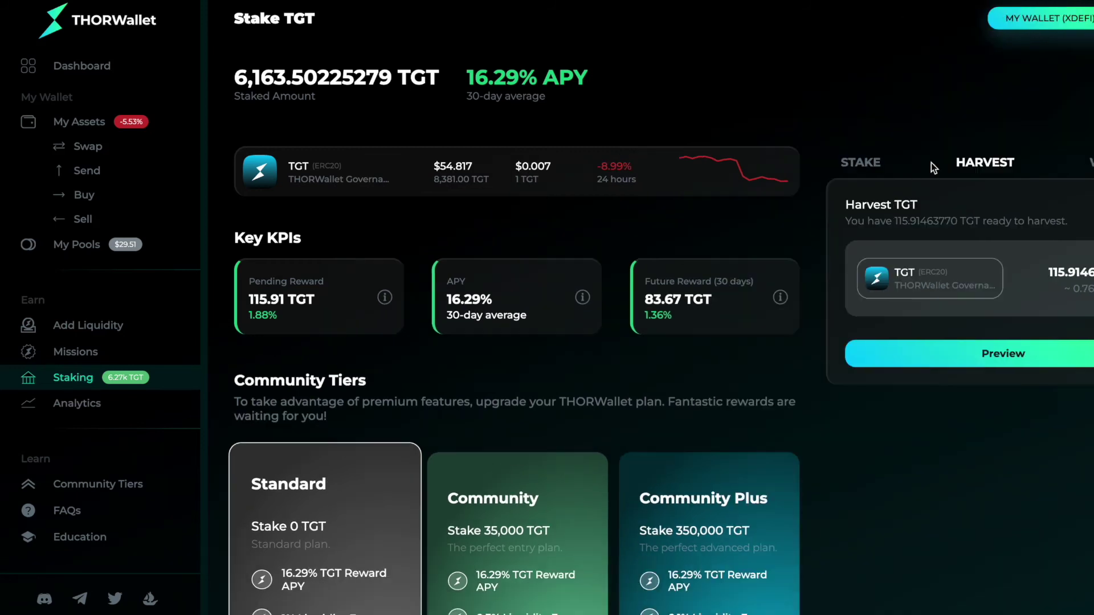
left_click(1090, 163)
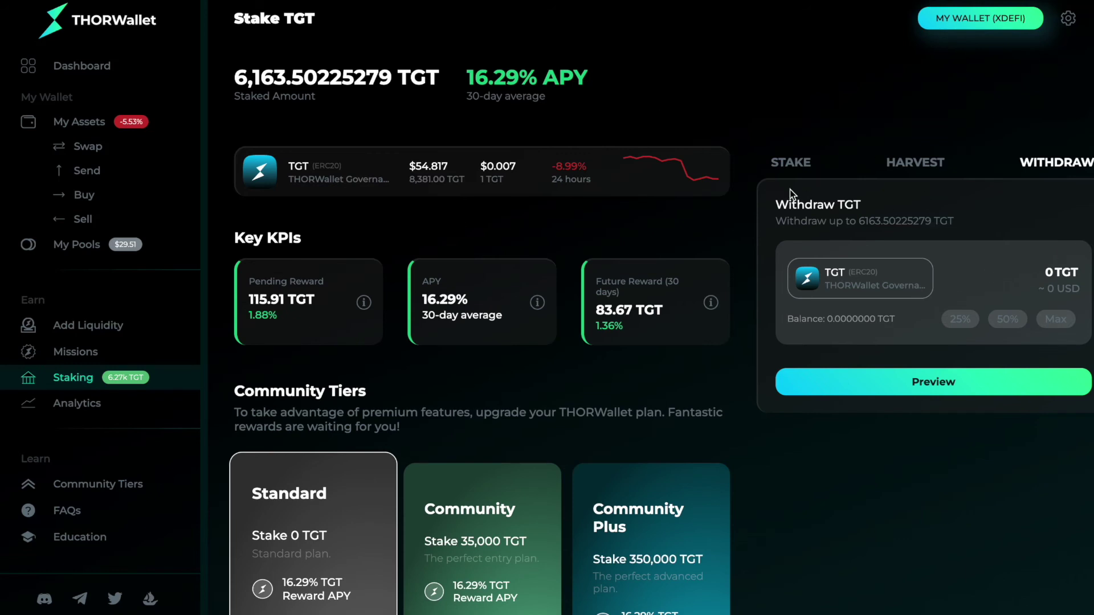
left_click(810, 168)
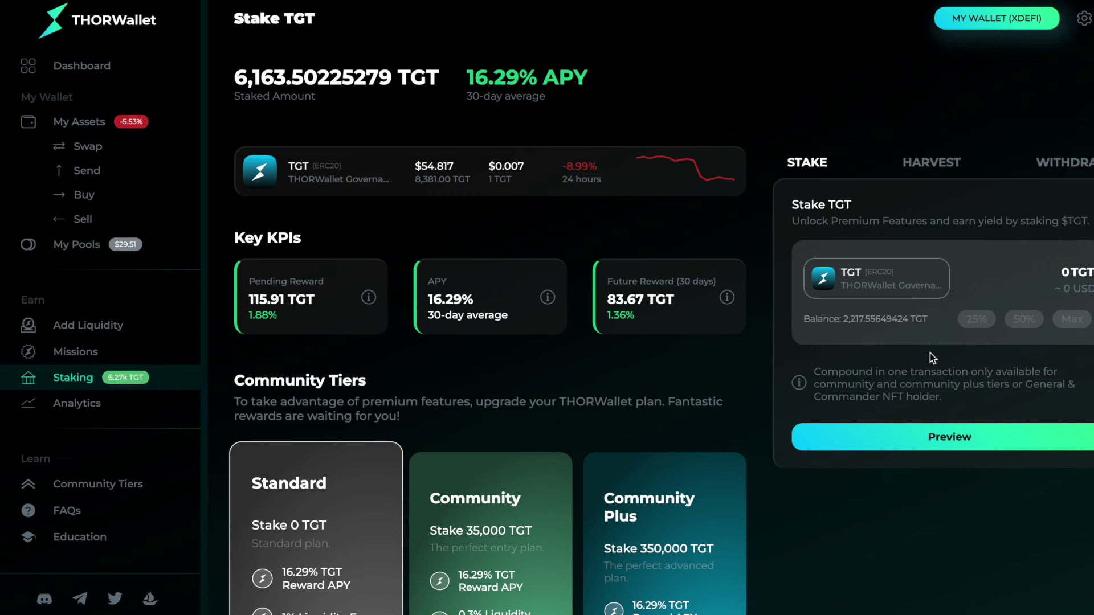
Set the stake to 25% of the TGT balance, preview it and check the estimated fee details
left_click(977, 320)
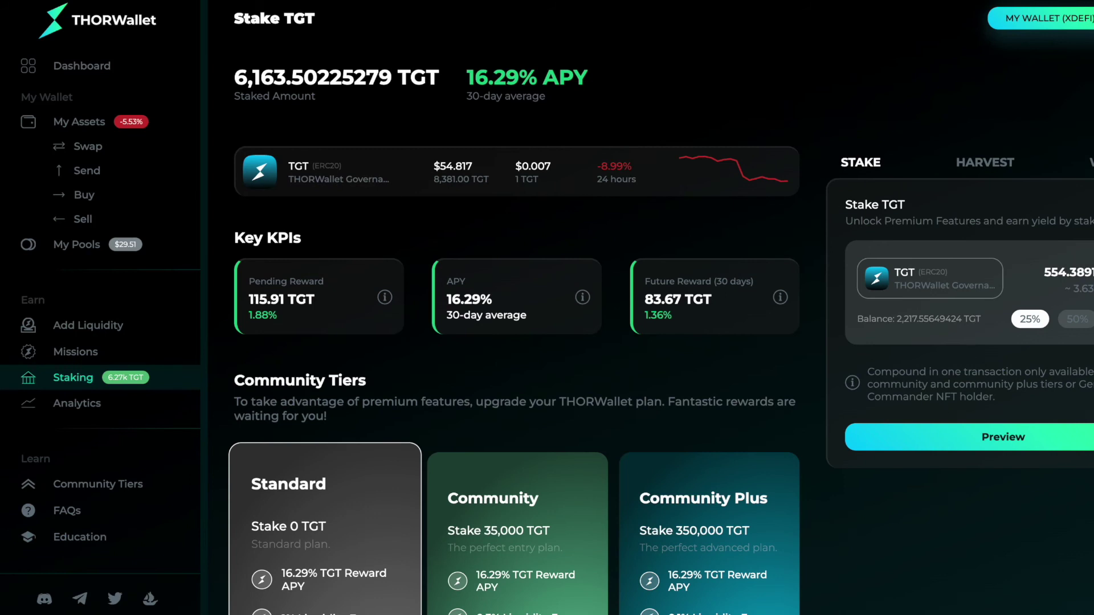
left_click(967, 435)
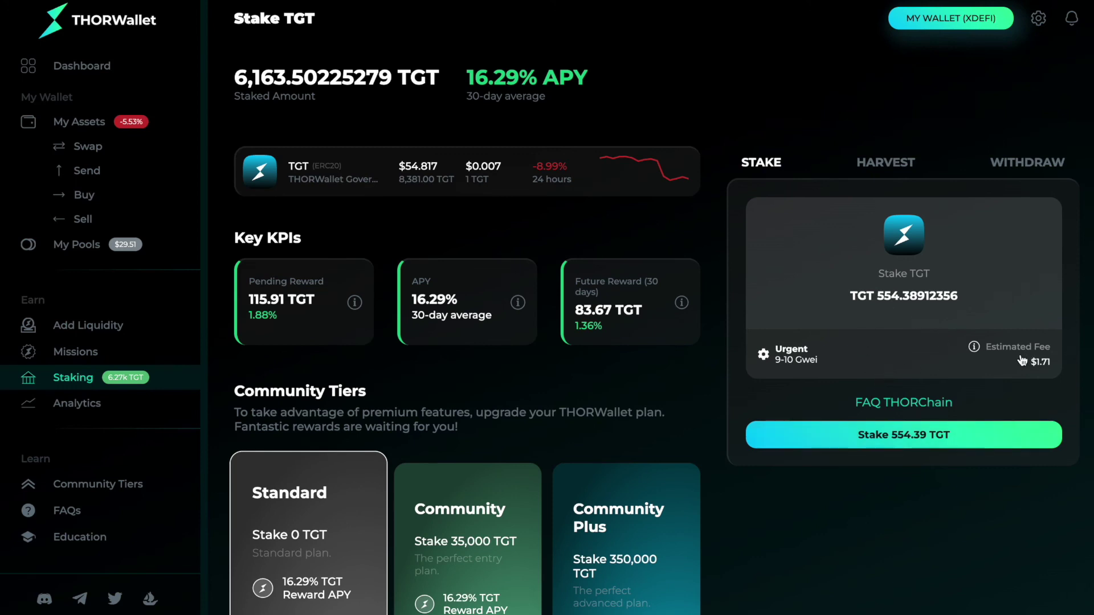
left_click(975, 348)
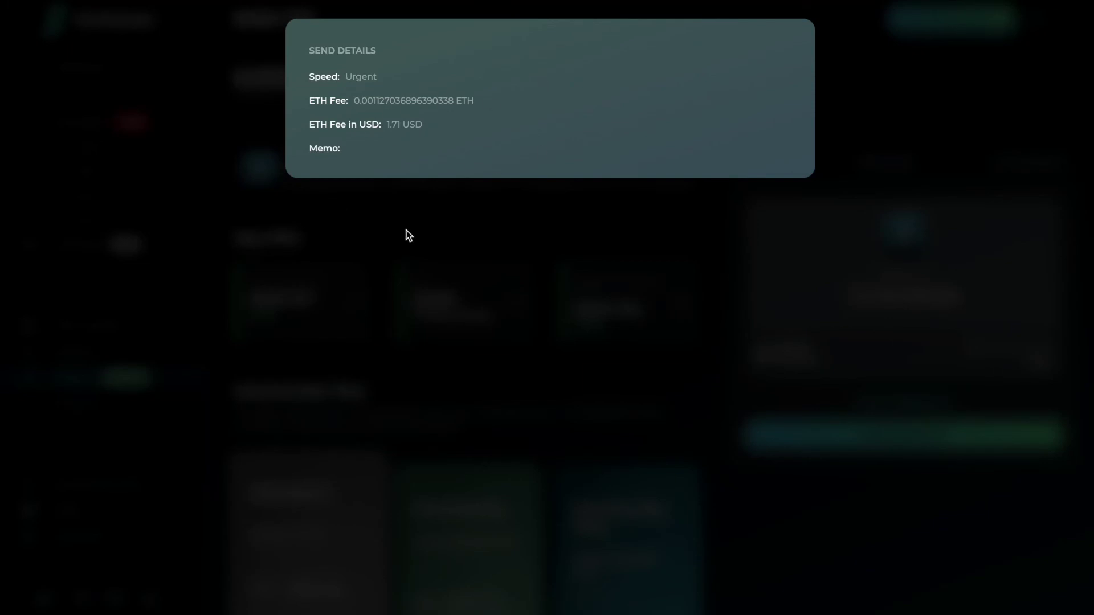
left_click(613, 274)
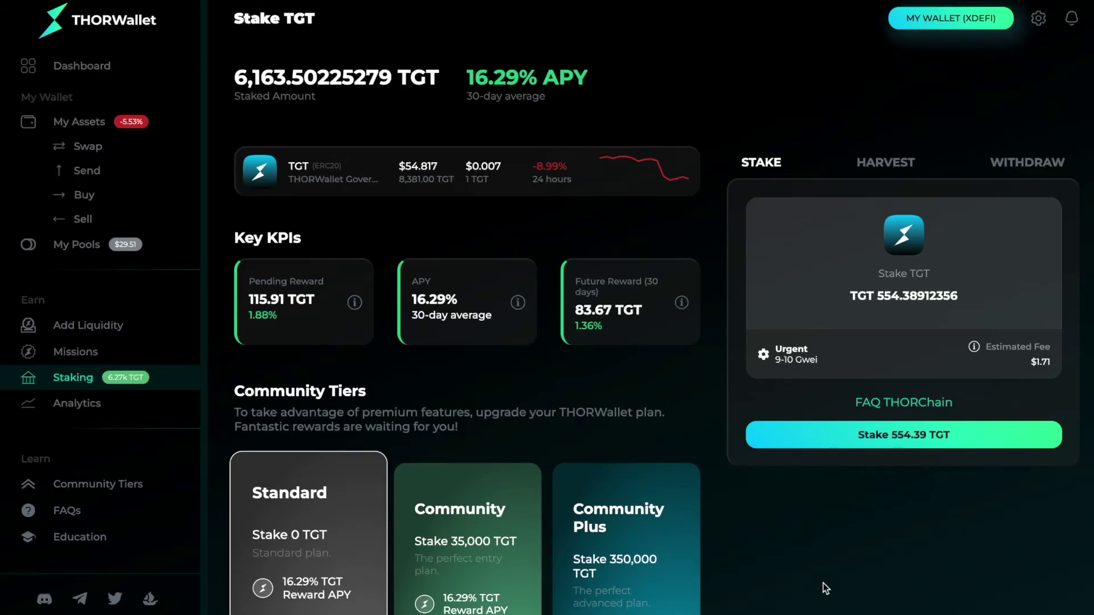